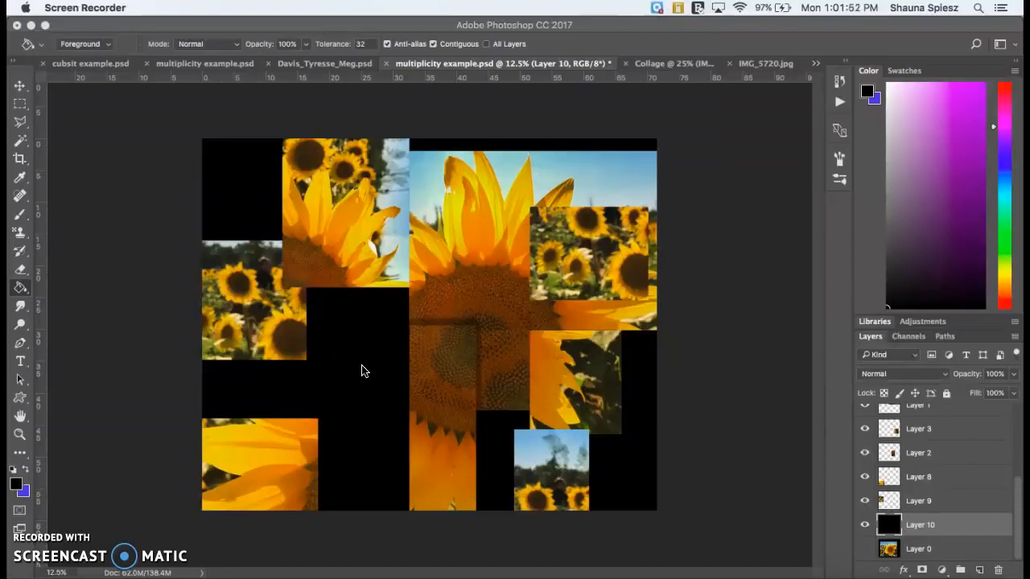
# - Place the image download.jpeg from the Desktop into the collage, above the black Layer 10
pyautogui.click(137, 42)
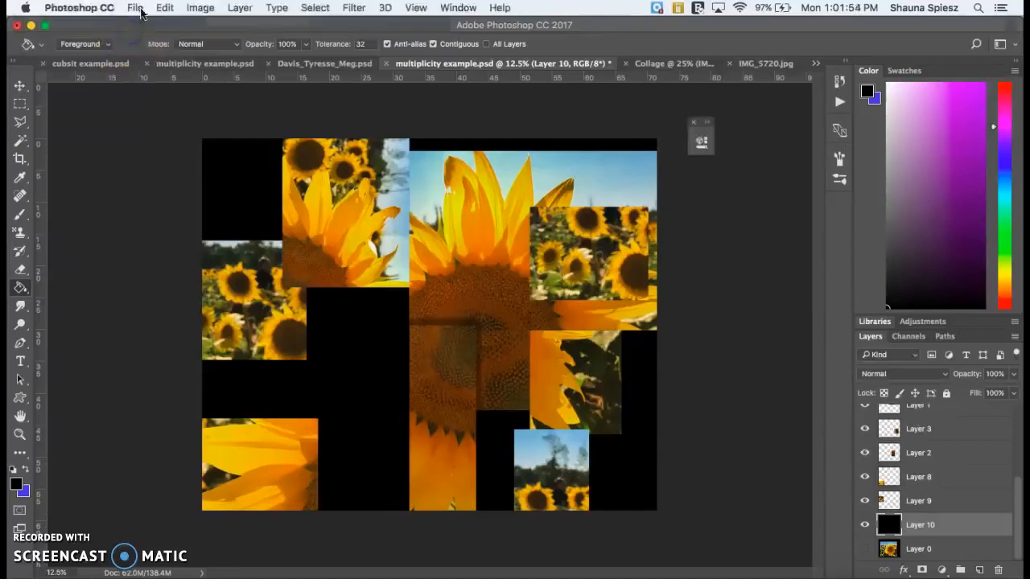
pyautogui.click(137, 9)
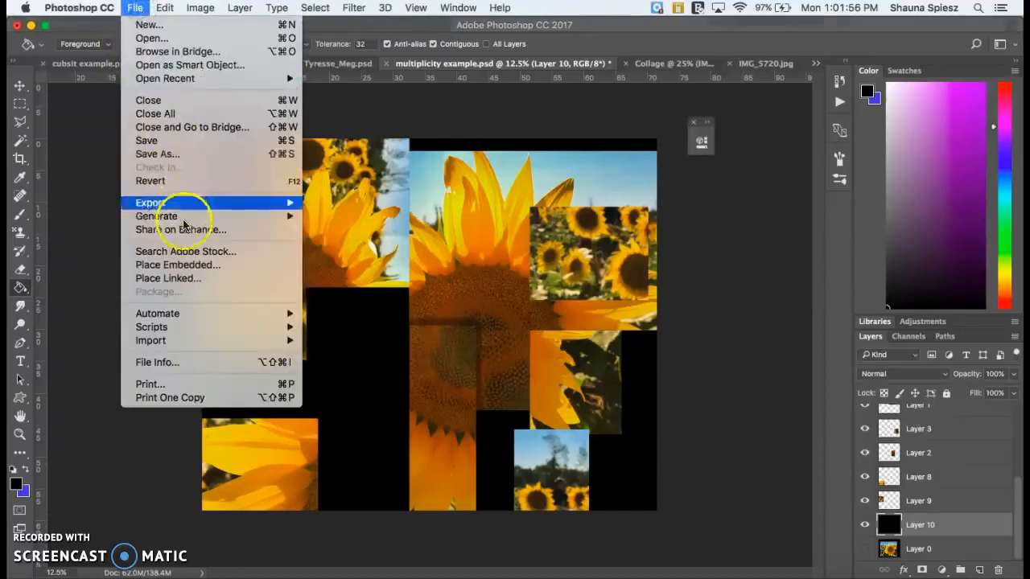
pyautogui.click(187, 278)
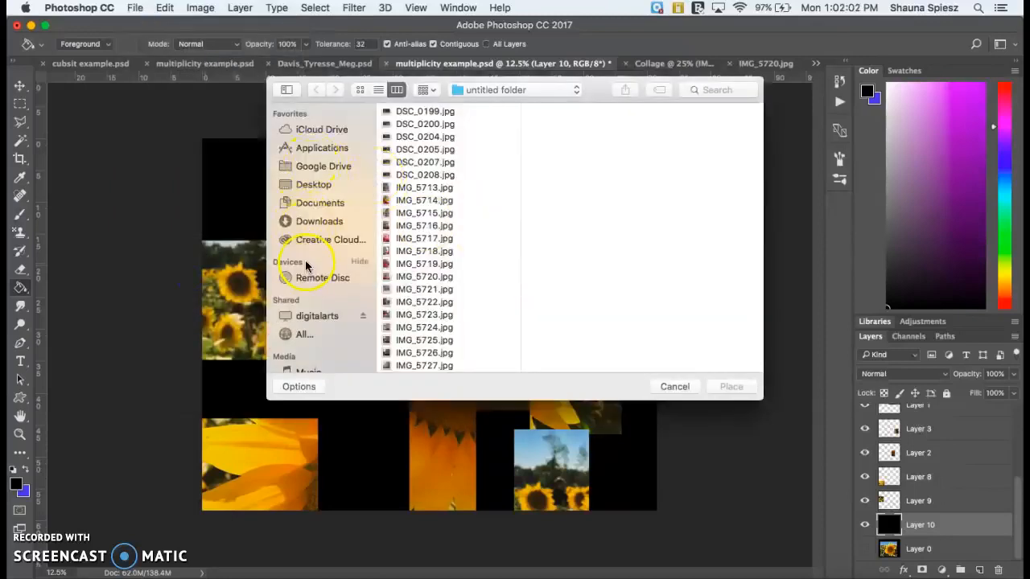
pyautogui.click(312, 191)
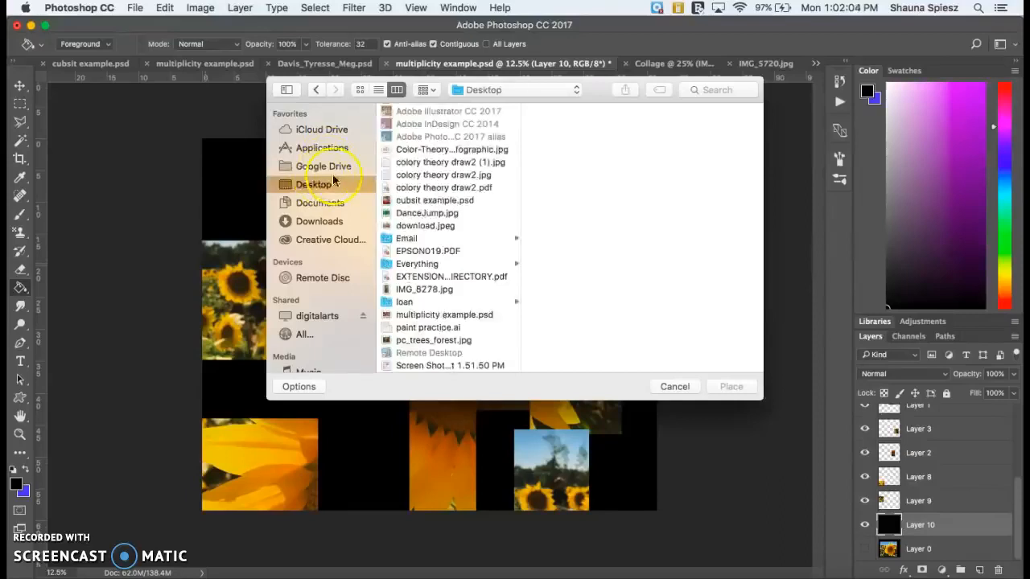
pyautogui.scroll(-3, 406, 207)
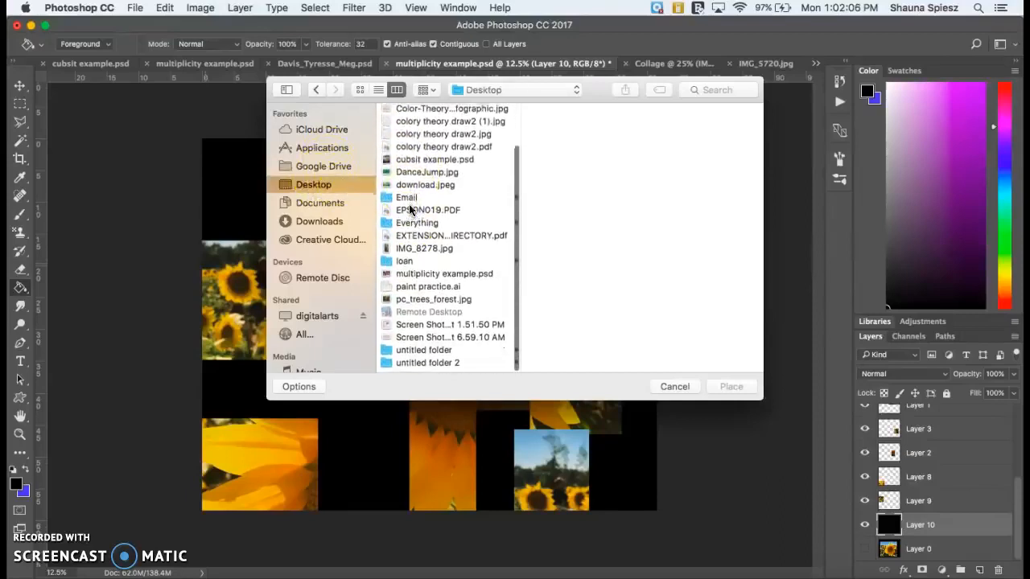
pyautogui.click(418, 277)
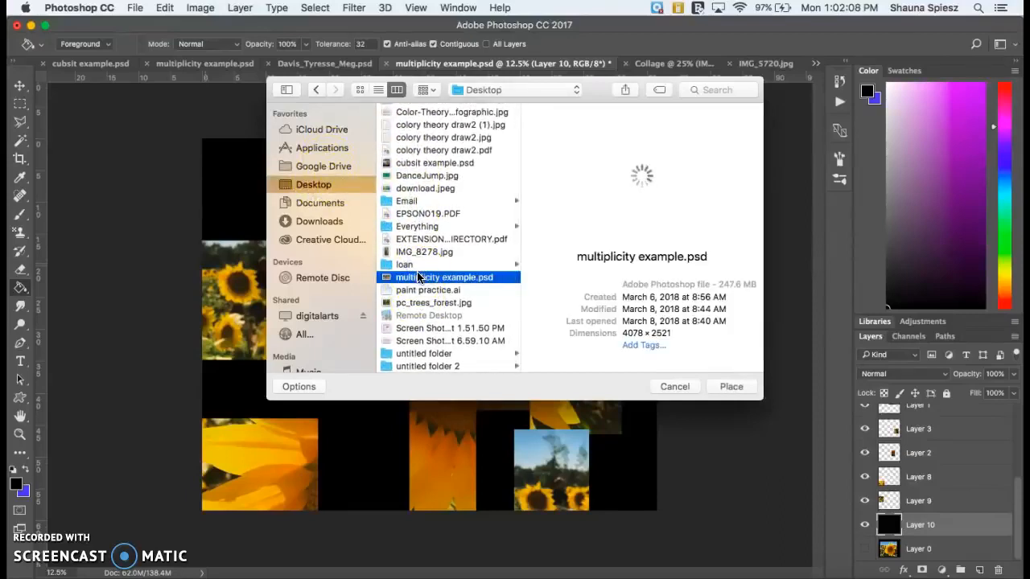
pyautogui.scroll(-1, 424, 330)
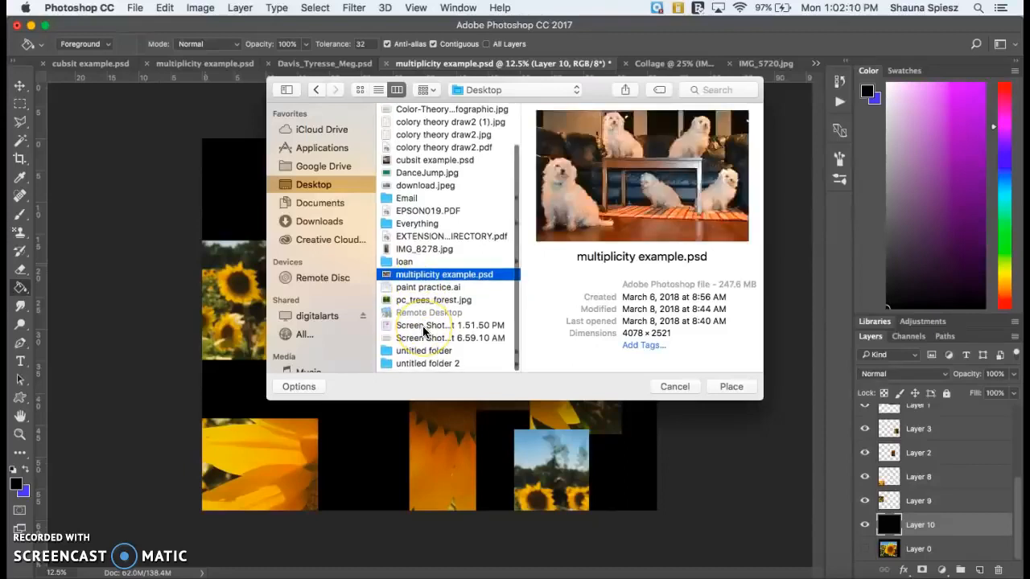
pyautogui.scroll(3, 420, 322)
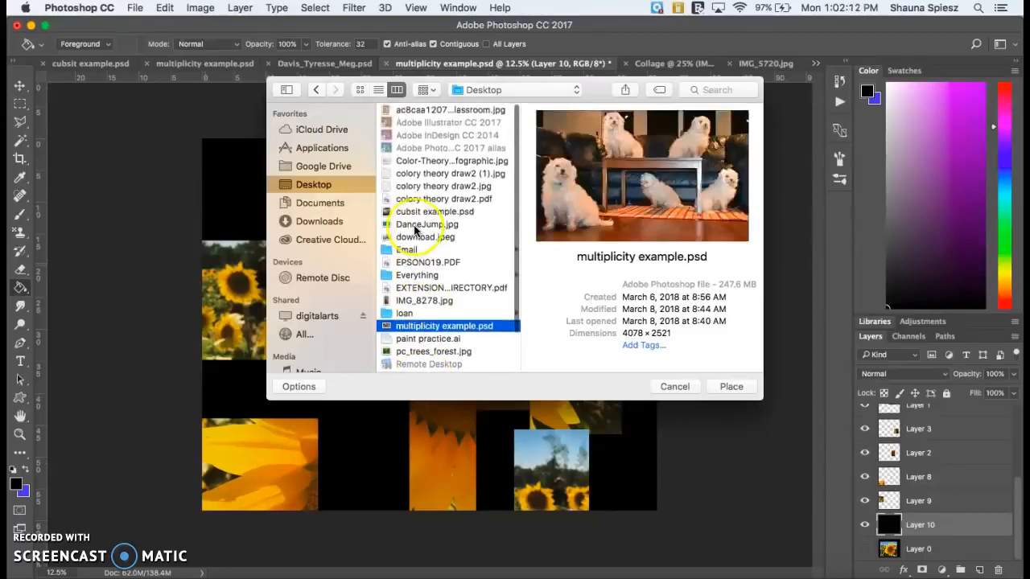
pyautogui.click(418, 237)
pyautogui.click(732, 386)
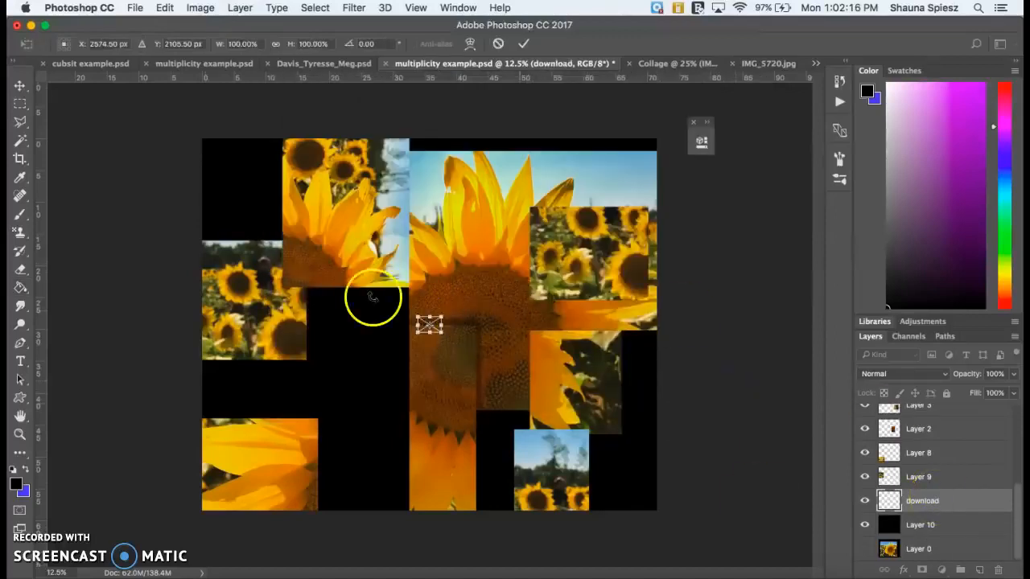
# - Enlarge the placed image to about 1663% in width and height, centred on the canvas, and commit the placement
pyautogui.moveTo(443, 315); pyautogui.dragTo(632, 191)
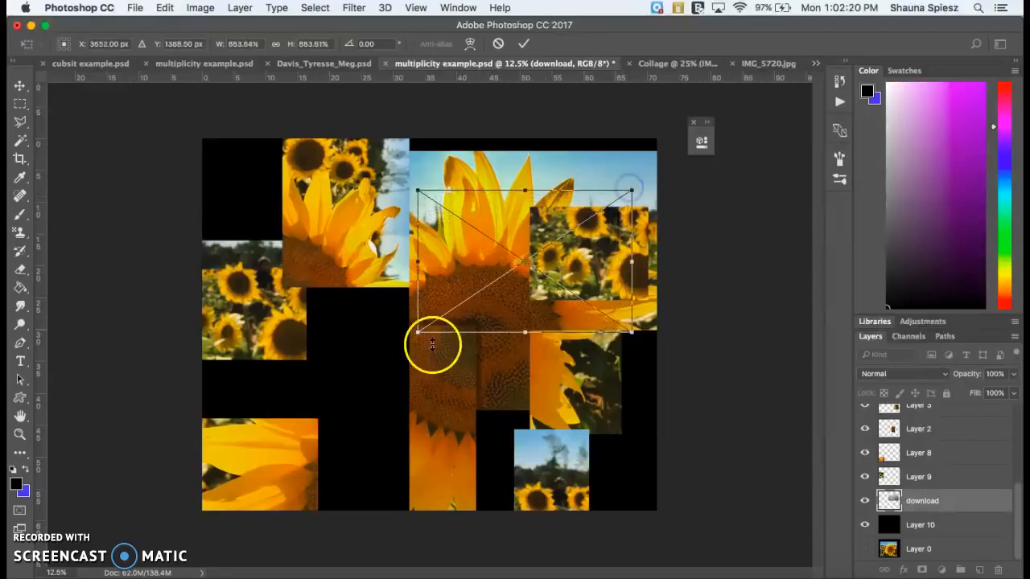
pyautogui.moveTo(421, 330); pyautogui.dragTo(235, 470)
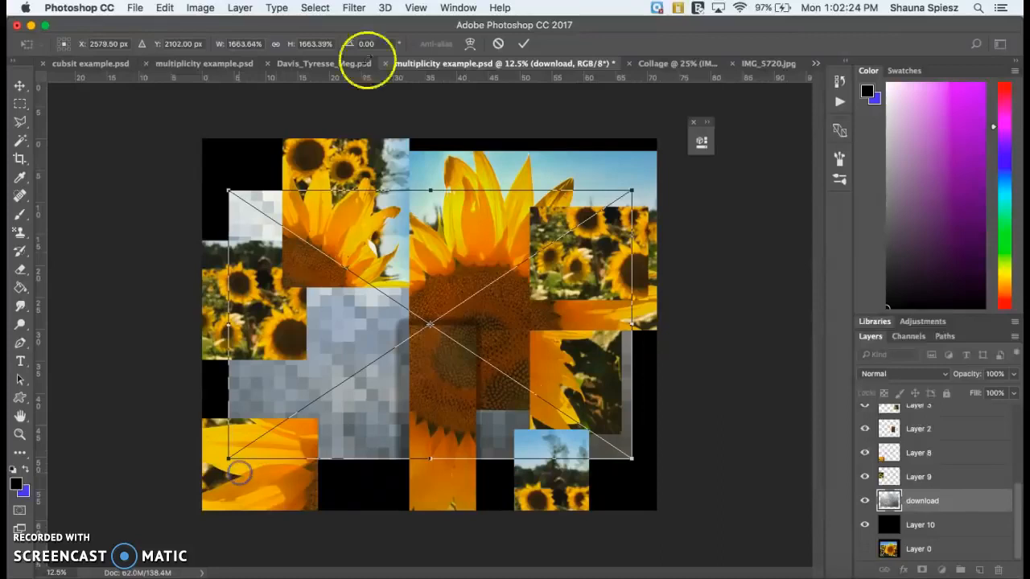
pyautogui.click(523, 43)
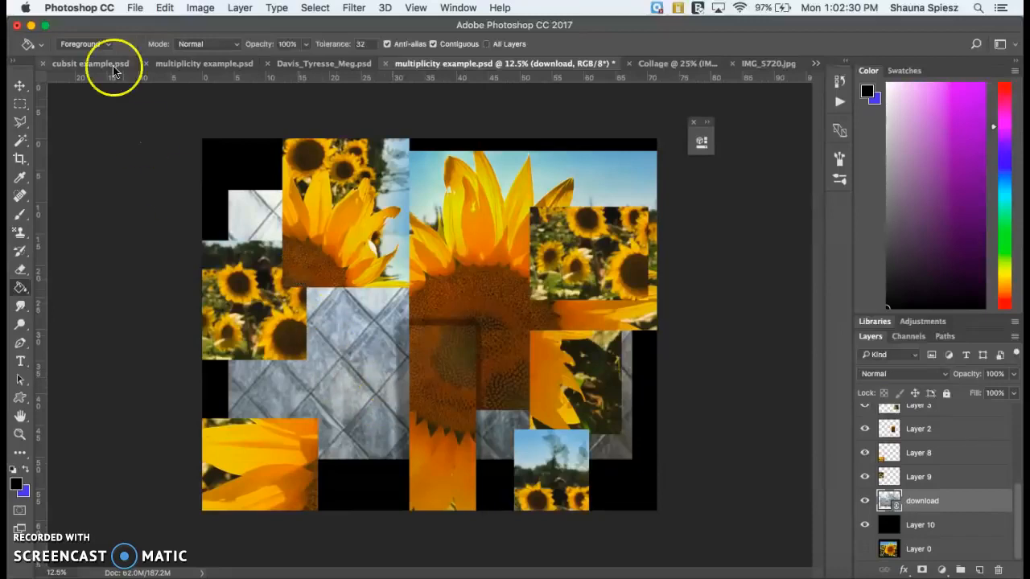
# - Free-transform the download layer, stretching two opposite corners outward until only a narrow black border surrounds it, and commit
pyautogui.click(20, 85)
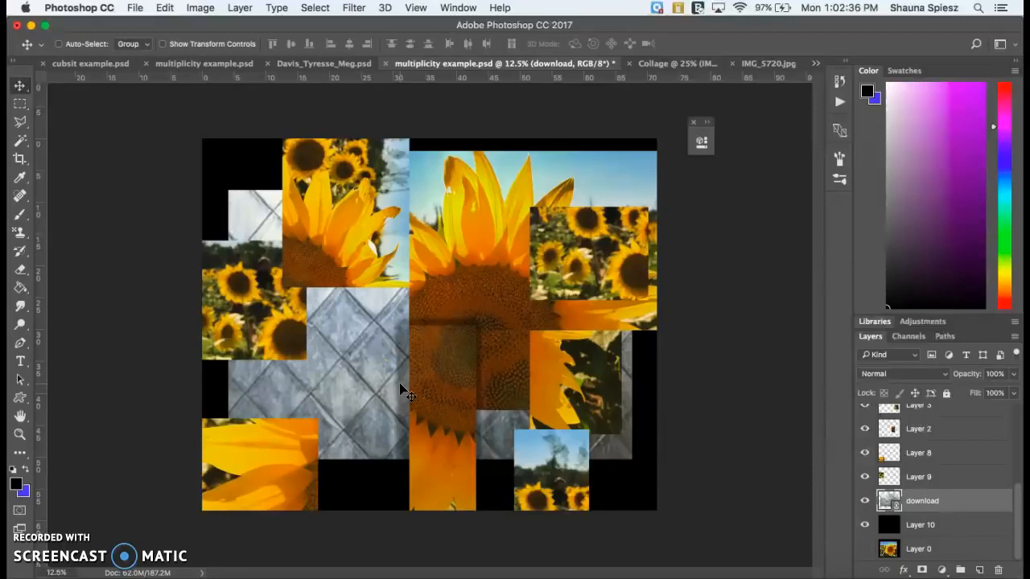
pyautogui.press('super+t')
pyautogui.moveTo(632, 458); pyautogui.dragTo(648, 494)
pyautogui.moveTo(230, 190); pyautogui.dragTo(215, 148)
pyautogui.click(524, 43)
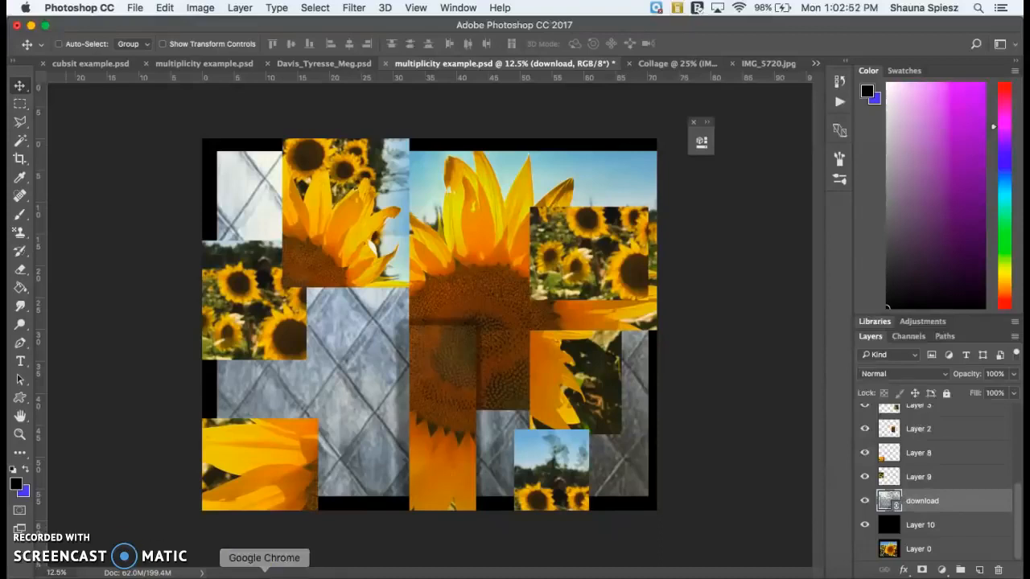
pyautogui.click(295, 31)
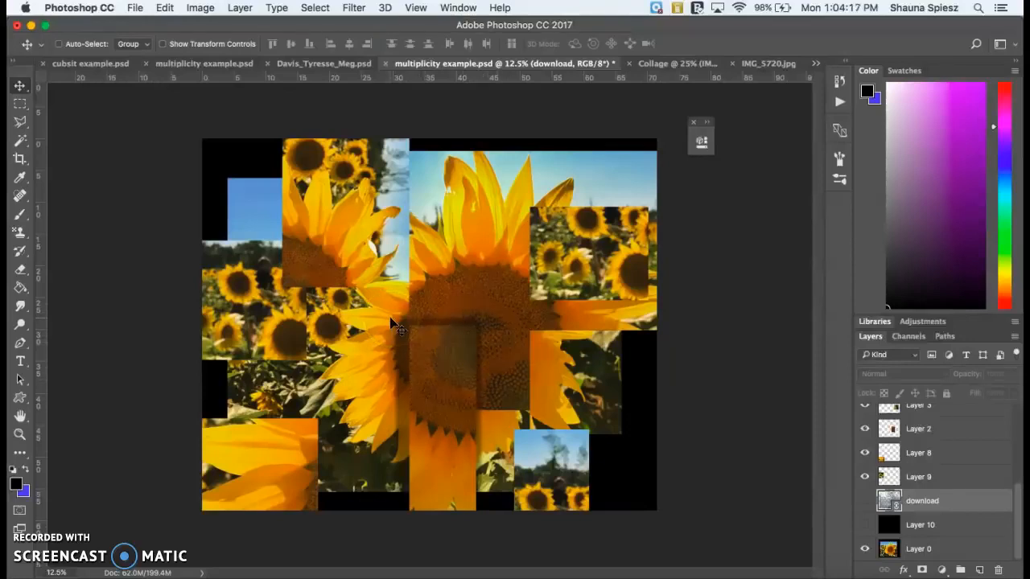
# - Add a Drop Shadow effect to Layer 7 and keep its collage piece in view beside the settings
pyautogui.scroll(5, 935, 432)
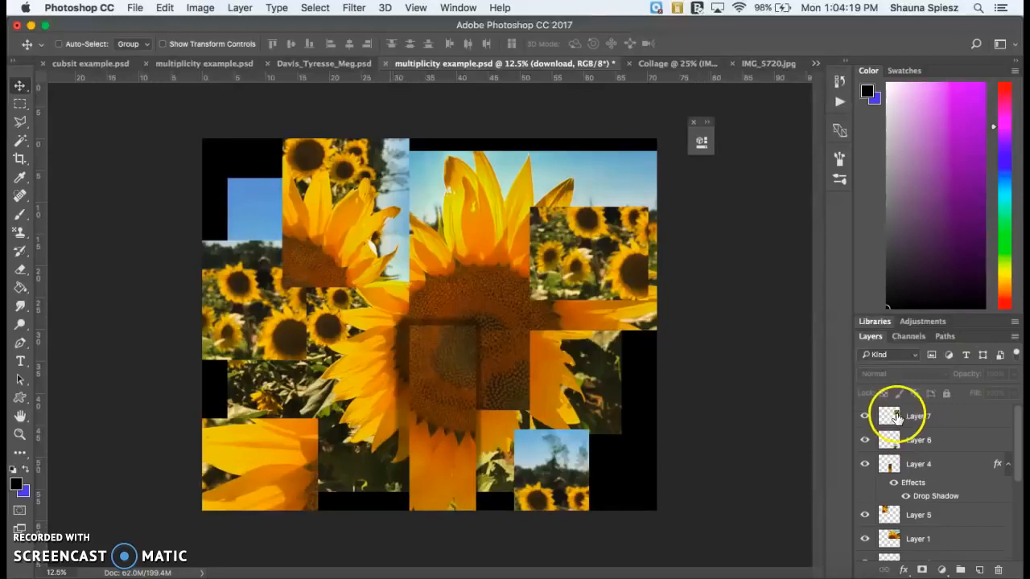
pyautogui.click(897, 417)
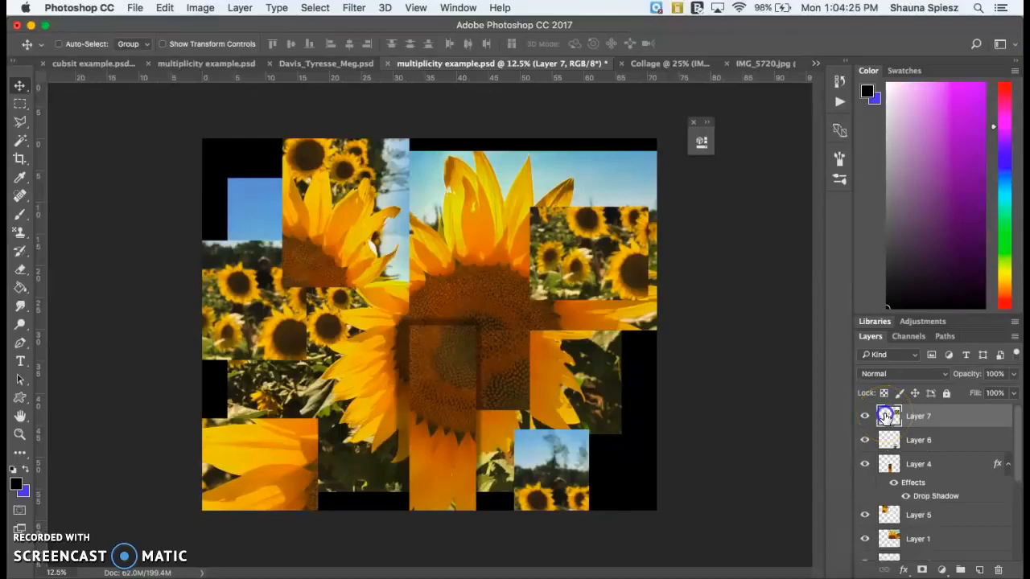
pyautogui.doubleClick(885, 415)
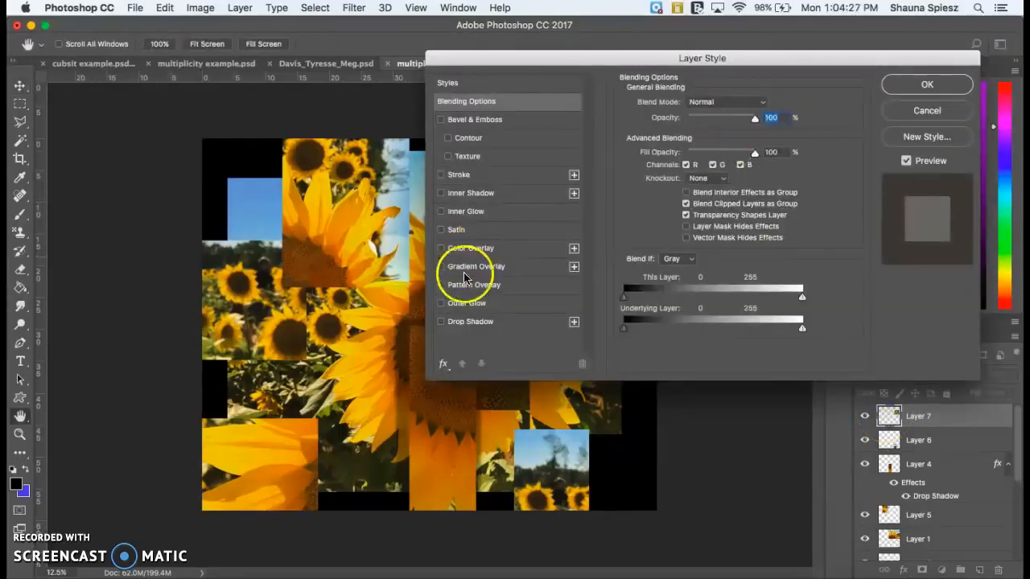
pyautogui.click(475, 322)
pyautogui.moveTo(639, 65); pyautogui.dragTo(133, 160)
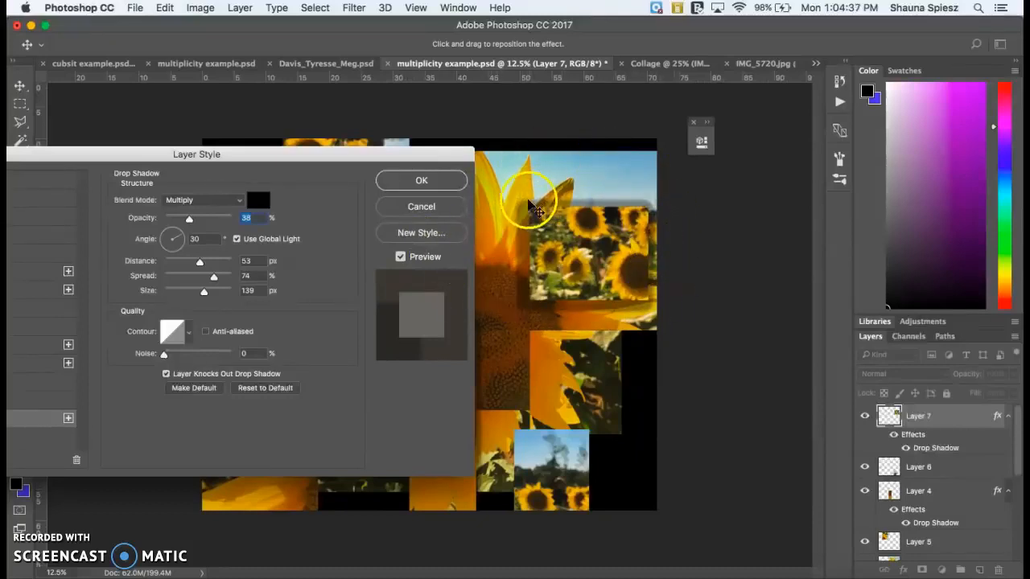
# - Try a 96% shadow opacity, set it to 35%, adjust the remaining Drop Shadow settings on Layer 7, and apply the effect
pyautogui.moveTo(189, 218); pyautogui.dragTo(229, 226)
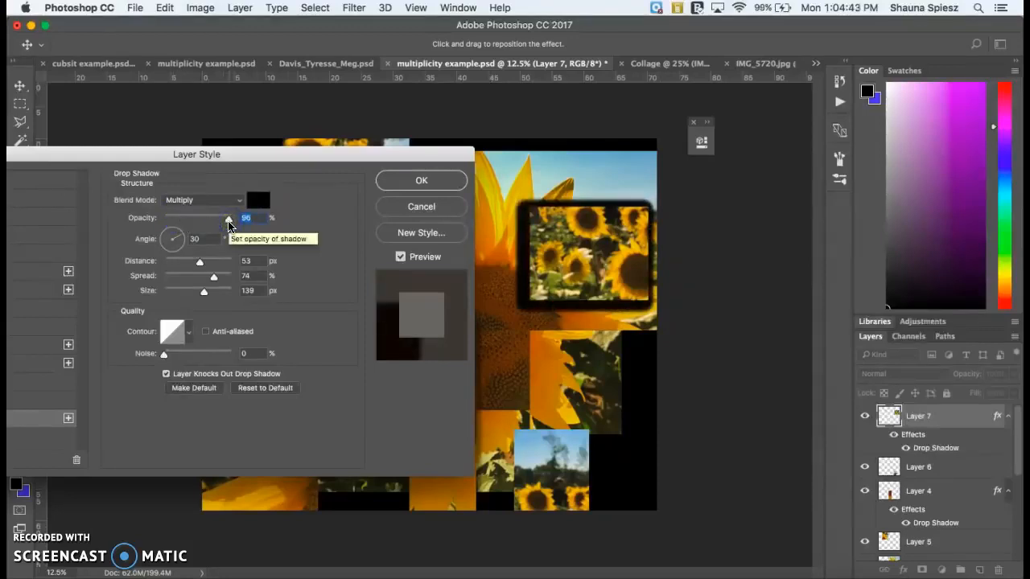
pyautogui.moveTo(229, 226); pyautogui.dragTo(188, 220)
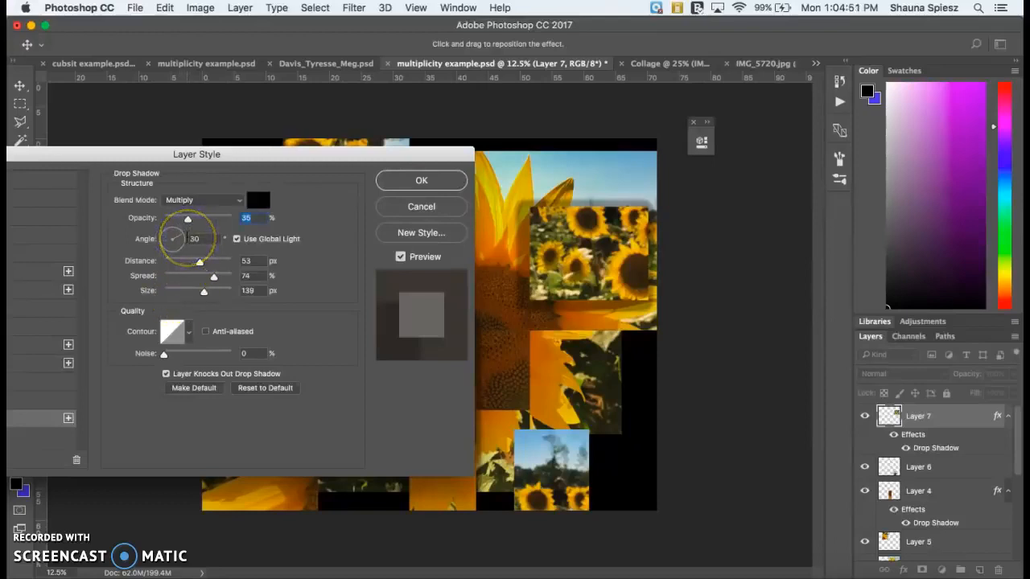
pyautogui.moveTo(182, 244); pyautogui.dragTo(218, 291)
pyautogui.click(415, 184)
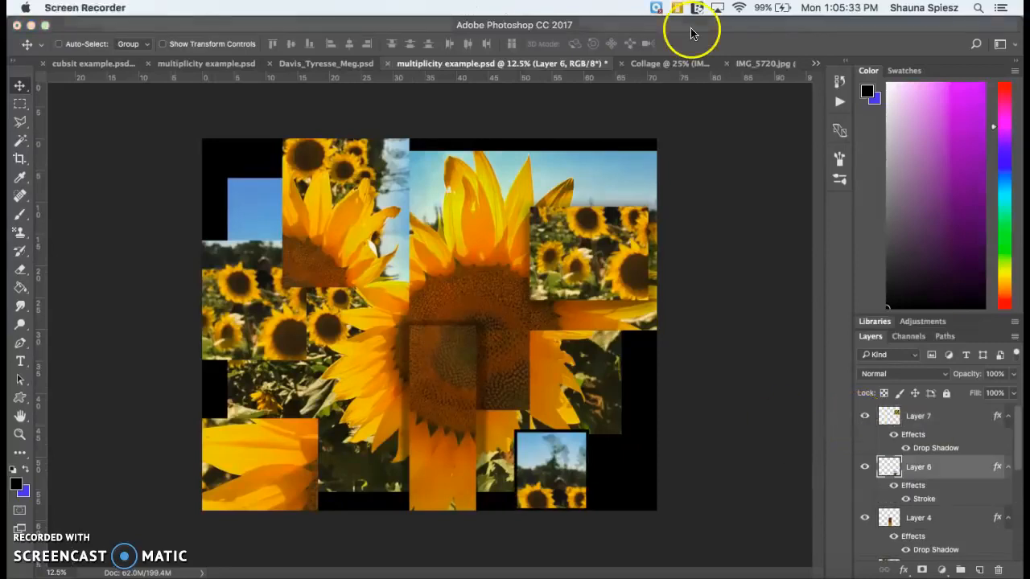
pyautogui.click(691, 32)
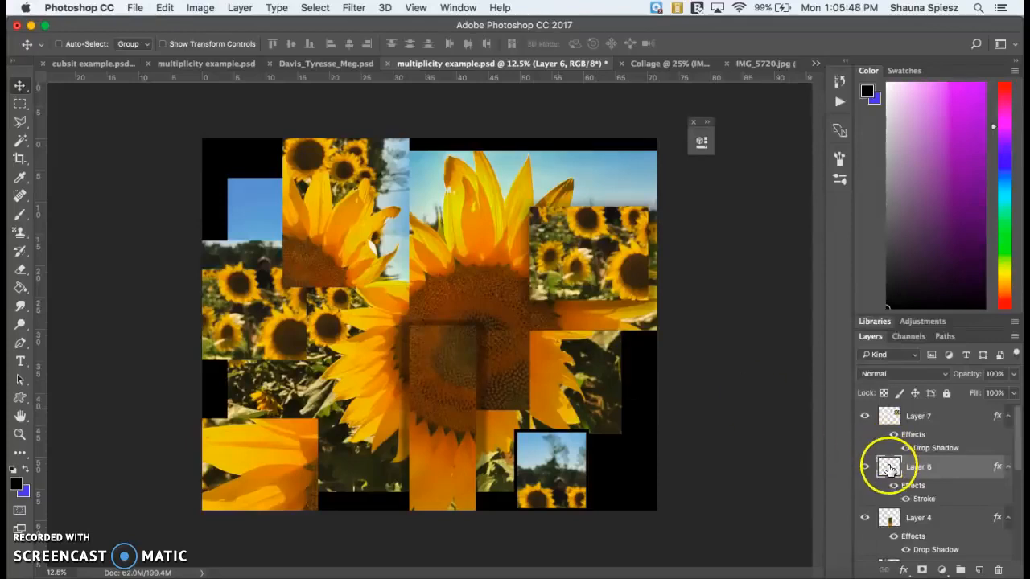
# - Add a black Stroke effect, positioned inside, to Layer 5 and show its stroke settings
pyautogui.scroll(-5, 890, 466)
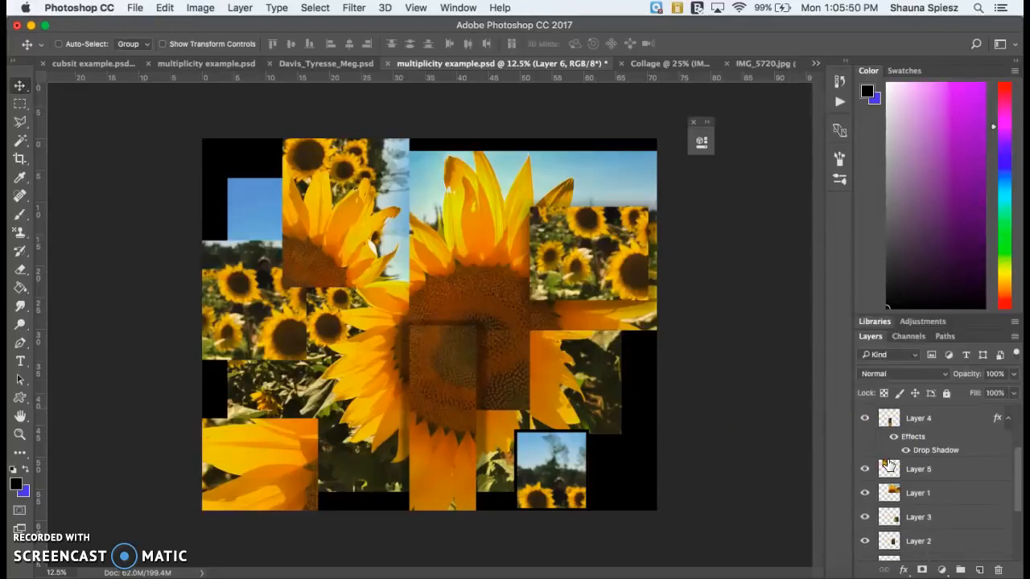
pyautogui.doubleClick(889, 468)
pyautogui.moveTo(373, 169); pyautogui.dragTo(739, 143)
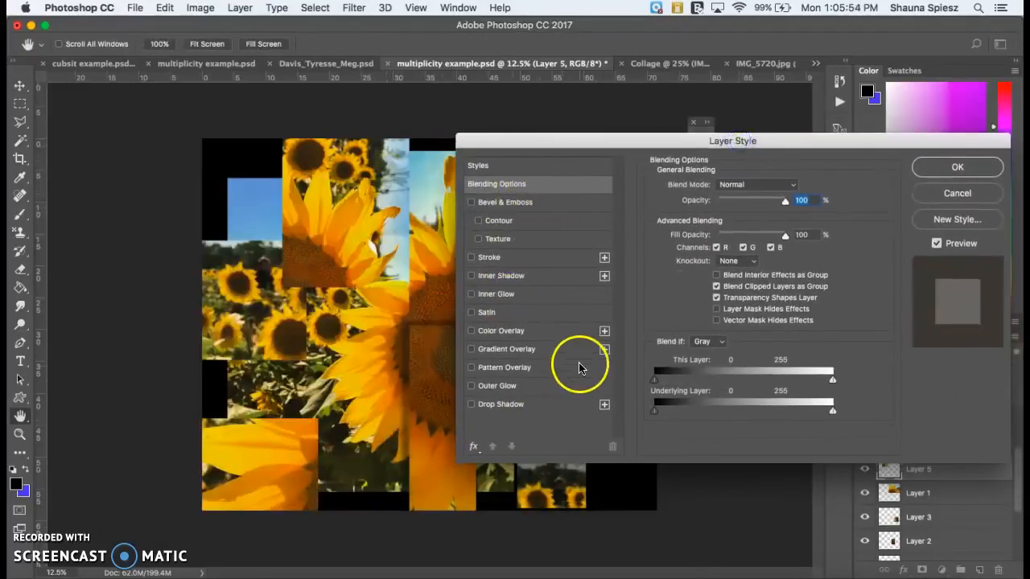
pyautogui.click(471, 257)
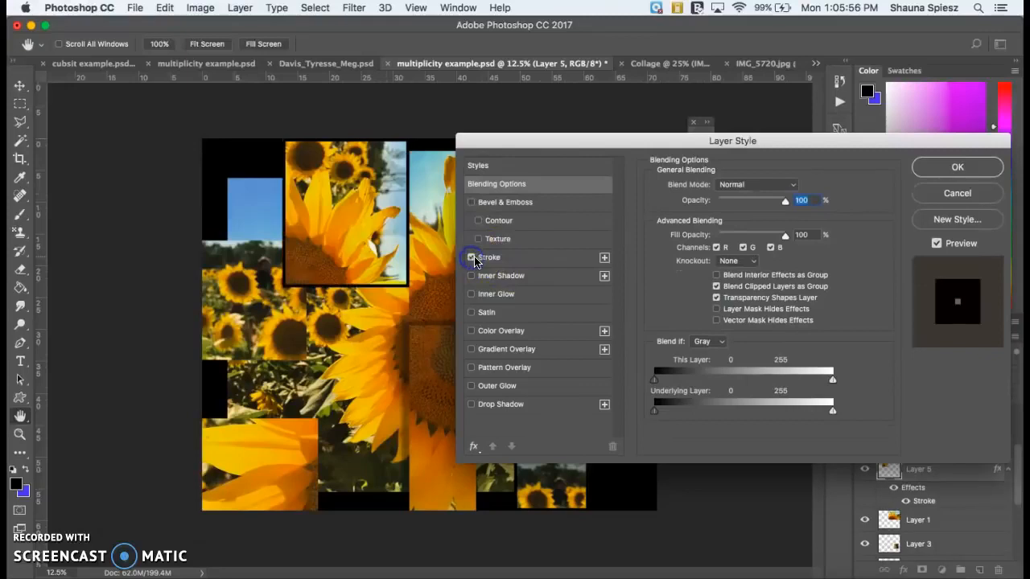
pyautogui.click(492, 259)
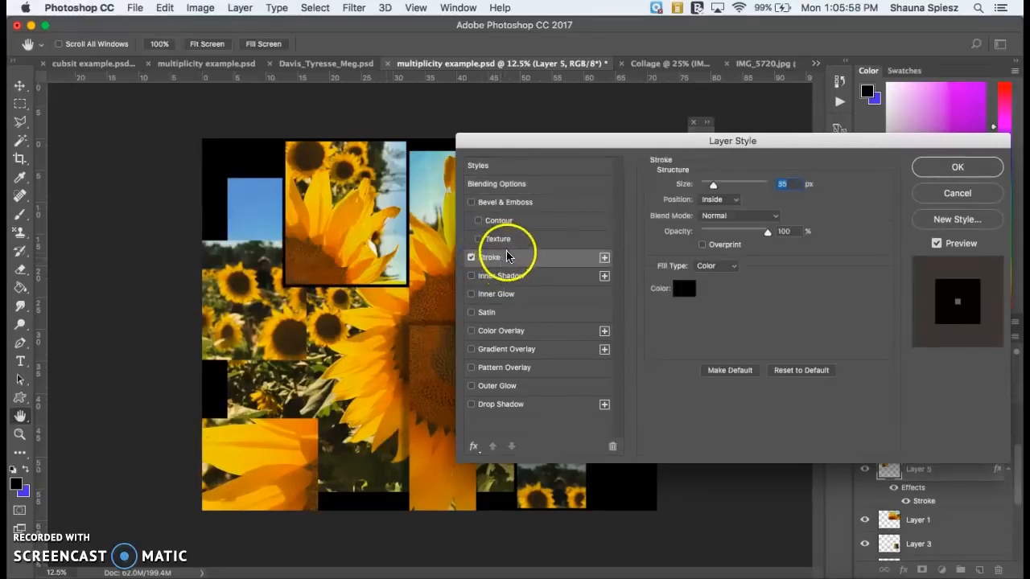
# - Set Layer 5's stroke size to 18 px with 100% opacity and apply the effect
pyautogui.moveTo(713, 185)
pyautogui.mouseDown()
pyautogui.moveTo(771, 182)
pyautogui.moveTo(708, 187)
pyautogui.mouseUp()
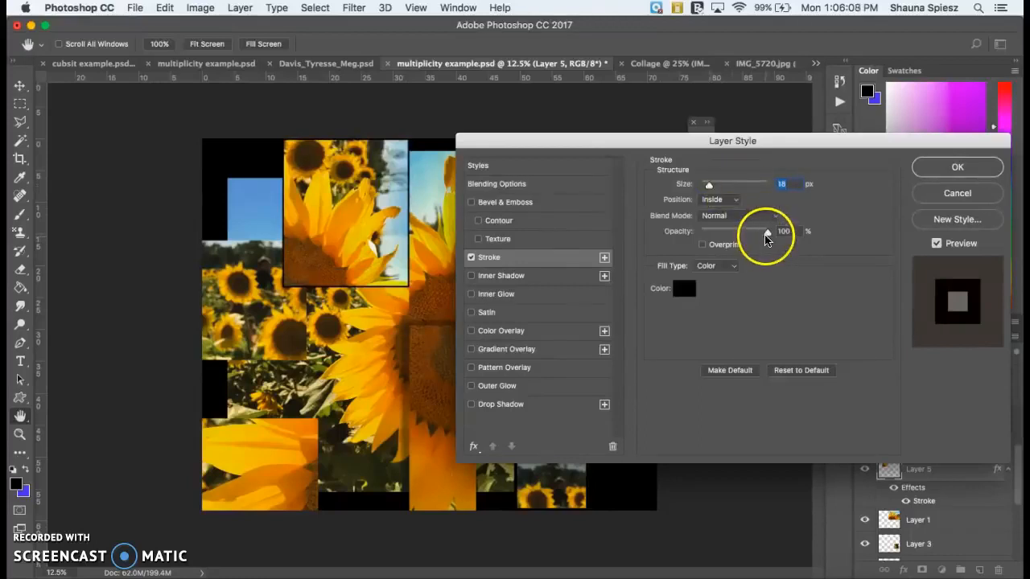
pyautogui.moveTo(766, 235)
pyautogui.mouseDown()
pyautogui.moveTo(718, 234)
pyautogui.moveTo(787, 232)
pyautogui.mouseUp()
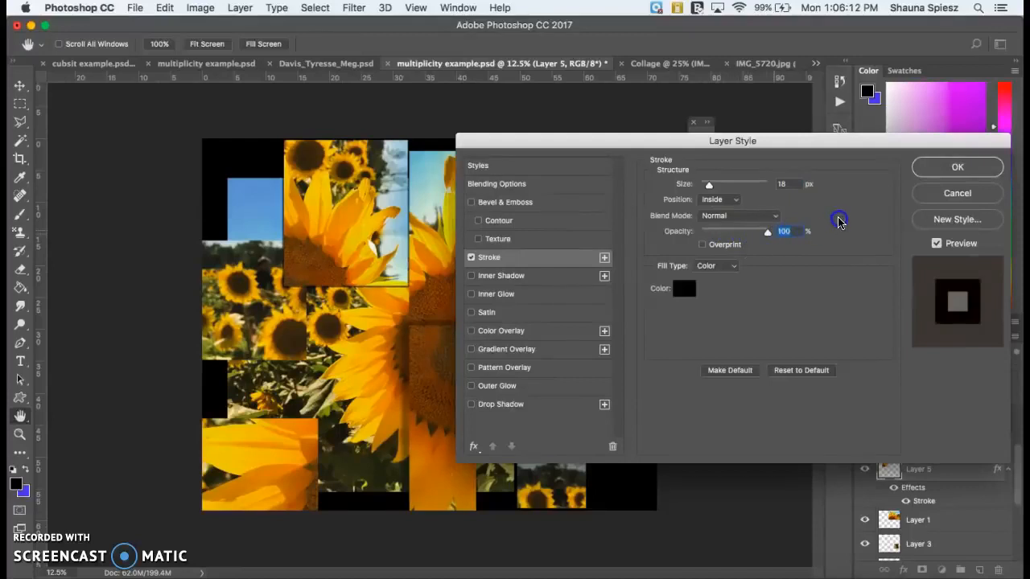
pyautogui.click(959, 169)
pyautogui.click(959, 169)
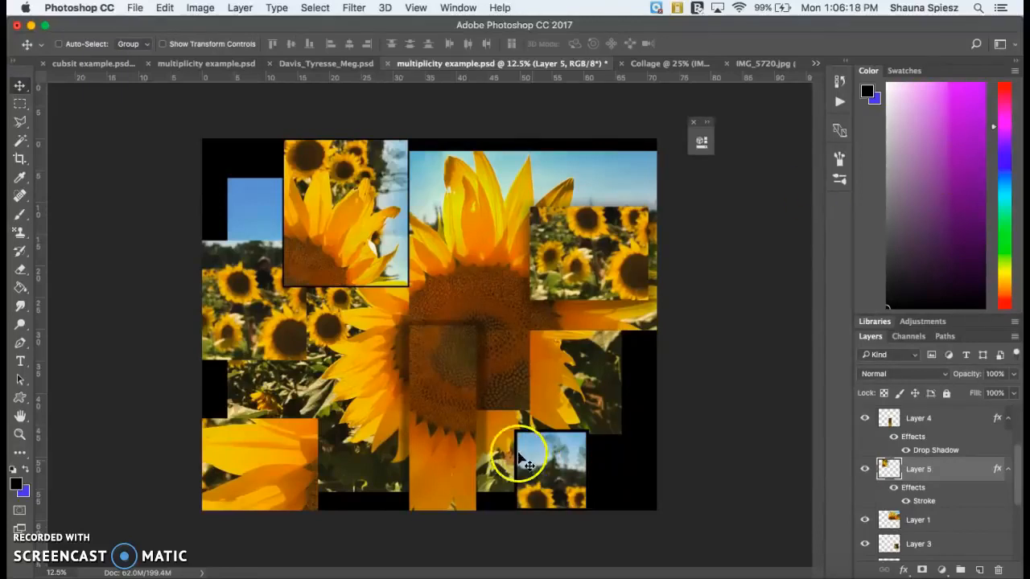
# - Add a thicker black Stroke effect to Layer 4, alongside its drop shadow, and apply it
pyautogui.scroll(3, 890, 465)
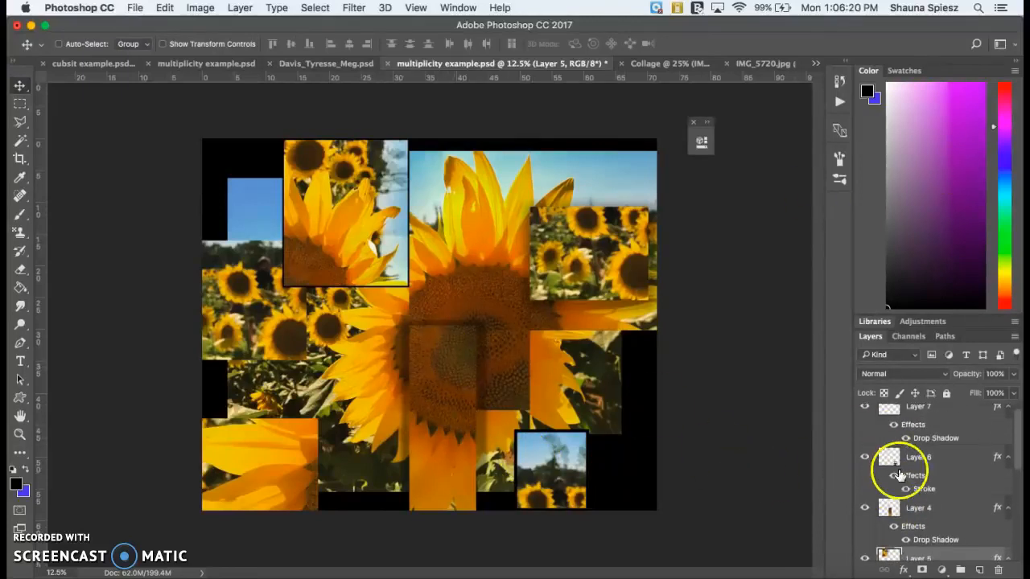
pyautogui.doubleClick(890, 508)
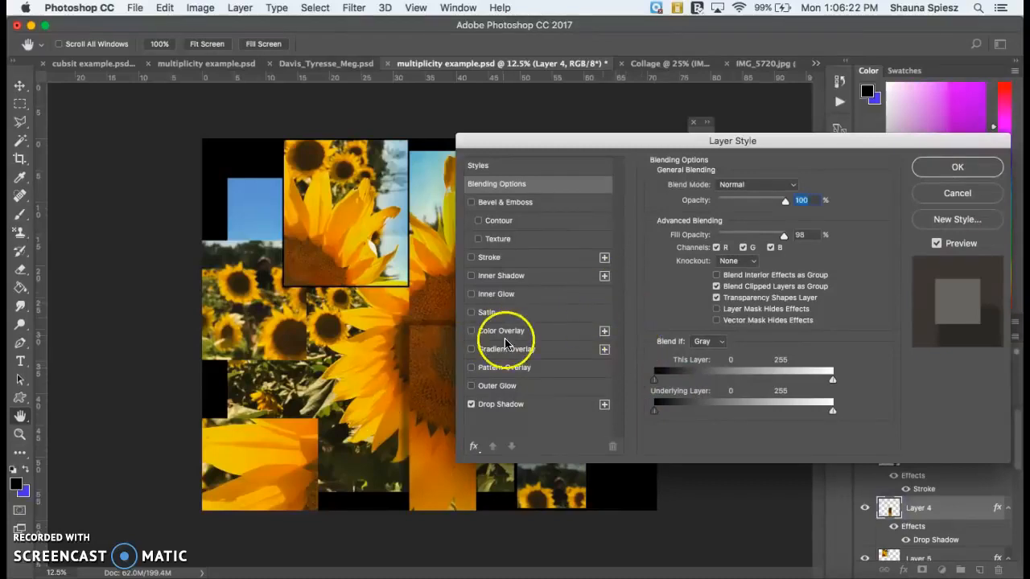
pyautogui.click(487, 258)
pyautogui.moveTo(713, 188); pyautogui.dragTo(722, 187)
pyautogui.click(935, 167)
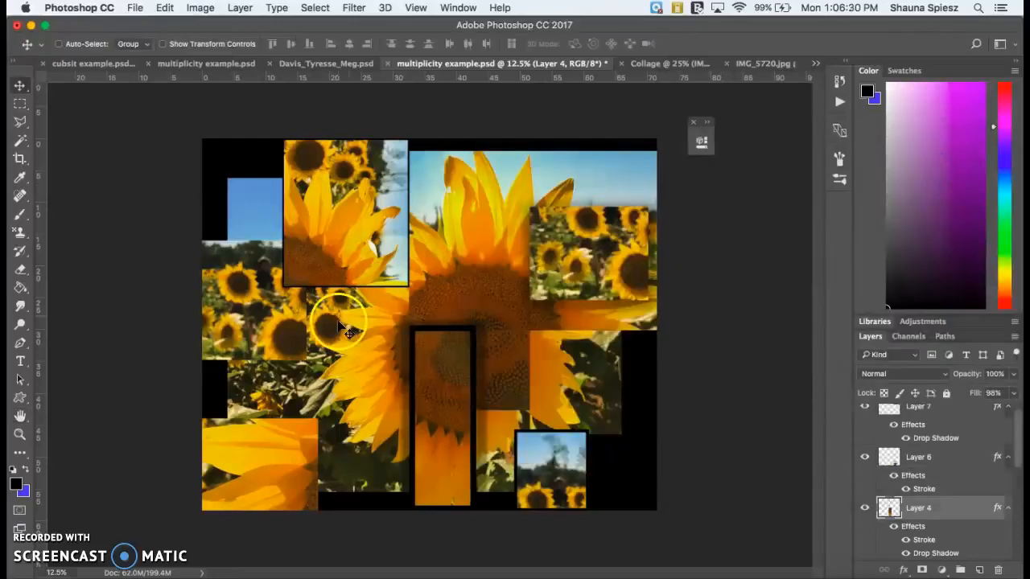
pyautogui.click(887, 523)
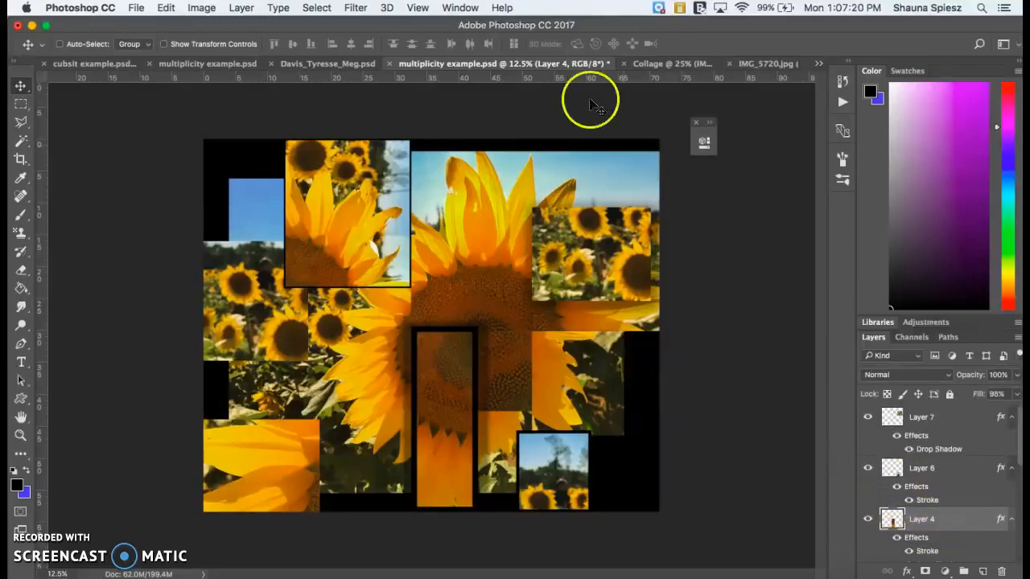
# - Apply a Hue/Saturation adjustment to Layer 4 with saturation -50 and lightness +9
pyautogui.click(201, 8)
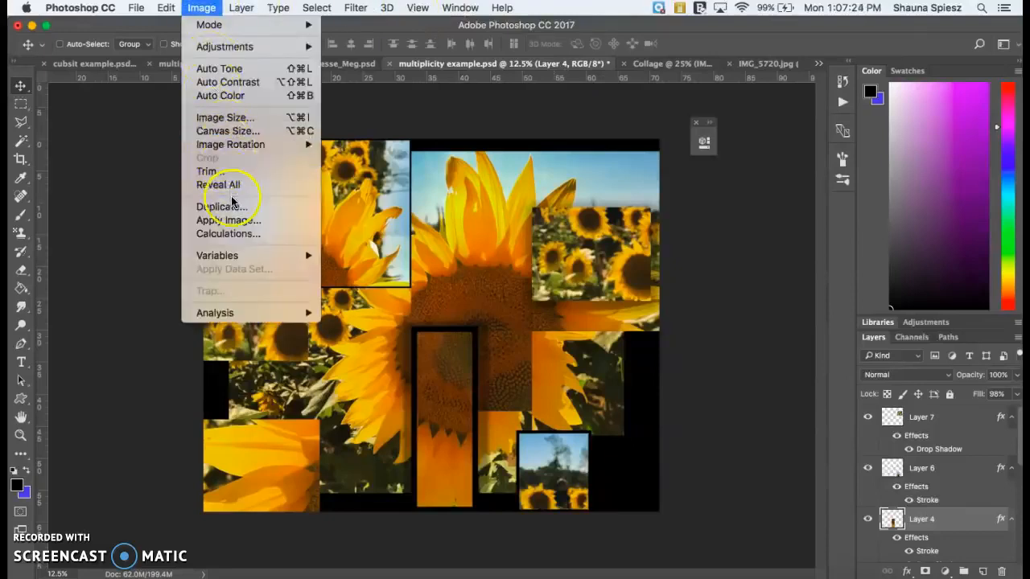
pyautogui.moveTo(265, 45)
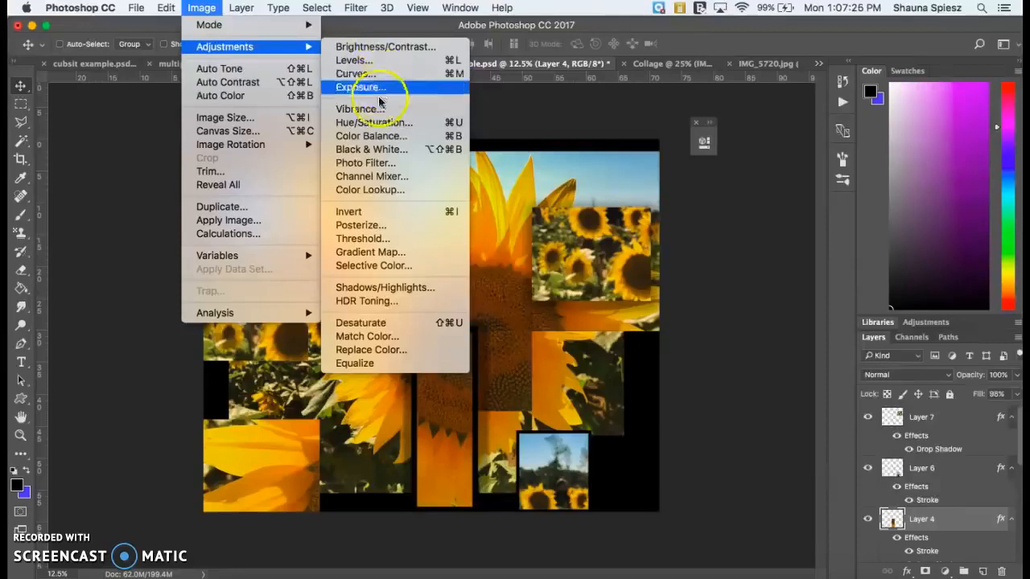
pyautogui.click(390, 122)
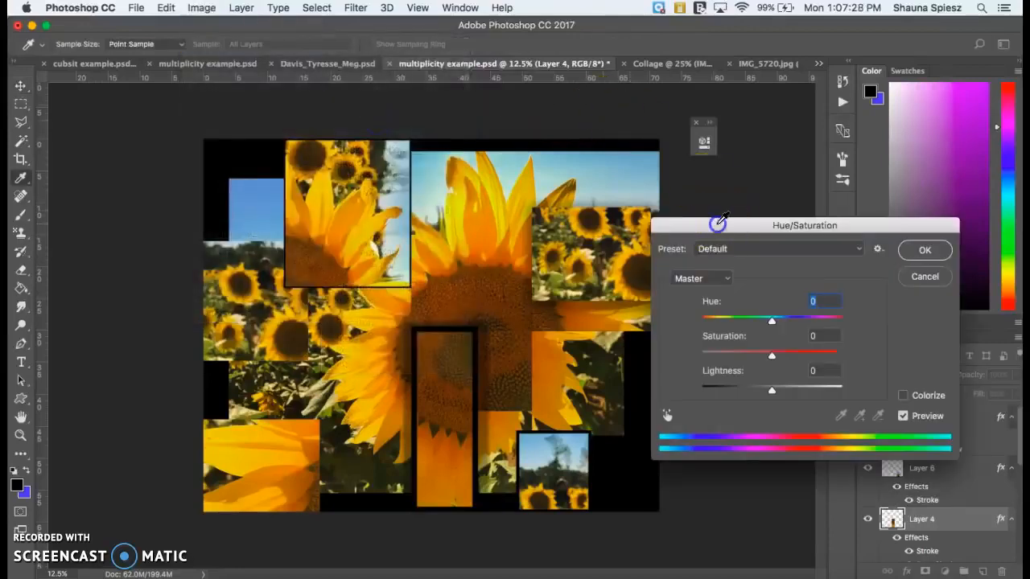
pyautogui.moveTo(719, 225); pyautogui.dragTo(729, 109)
pyautogui.moveTo(782, 243); pyautogui.dragTo(790, 279)
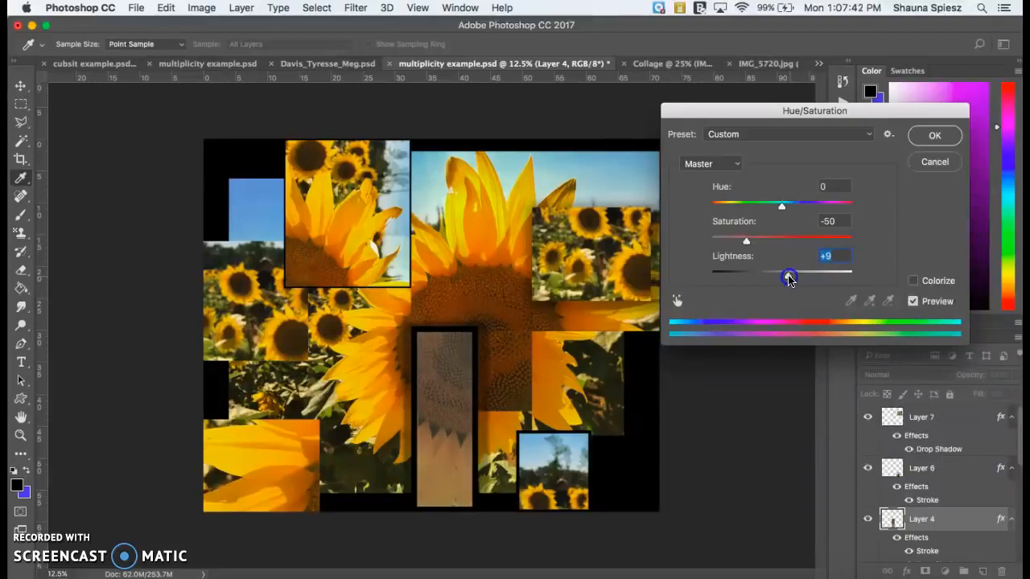
pyautogui.click(933, 140)
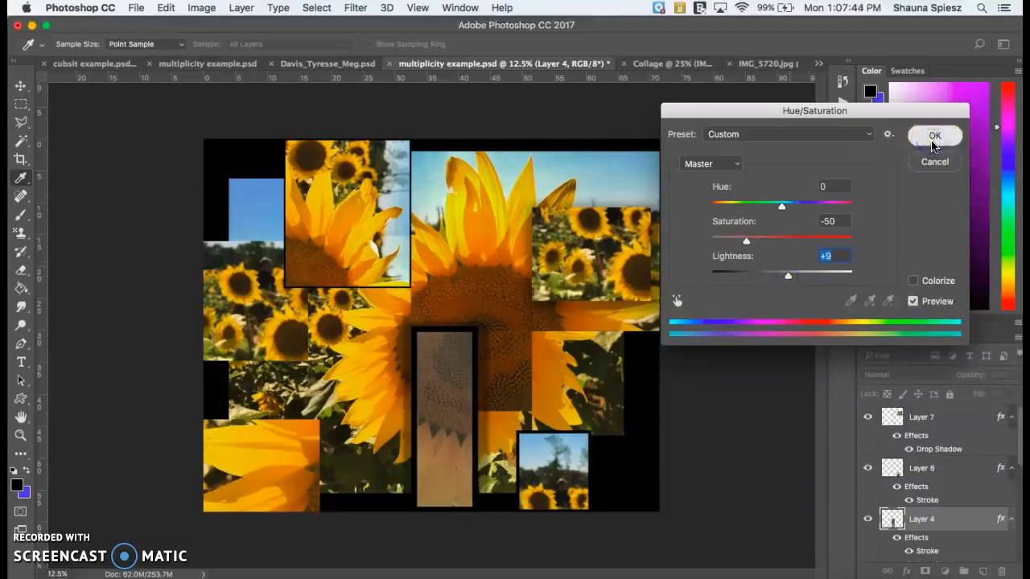
pyautogui.click(935, 134)
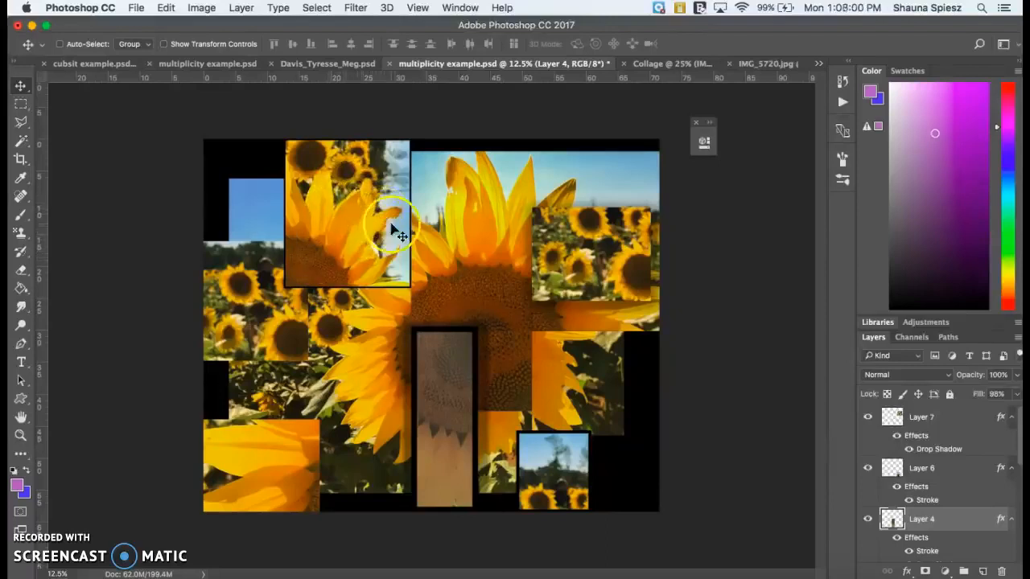
# - Add a new layer above Layer 7 and brush dark purple over the large sunflower's upper central petal
pyautogui.click(956, 178)
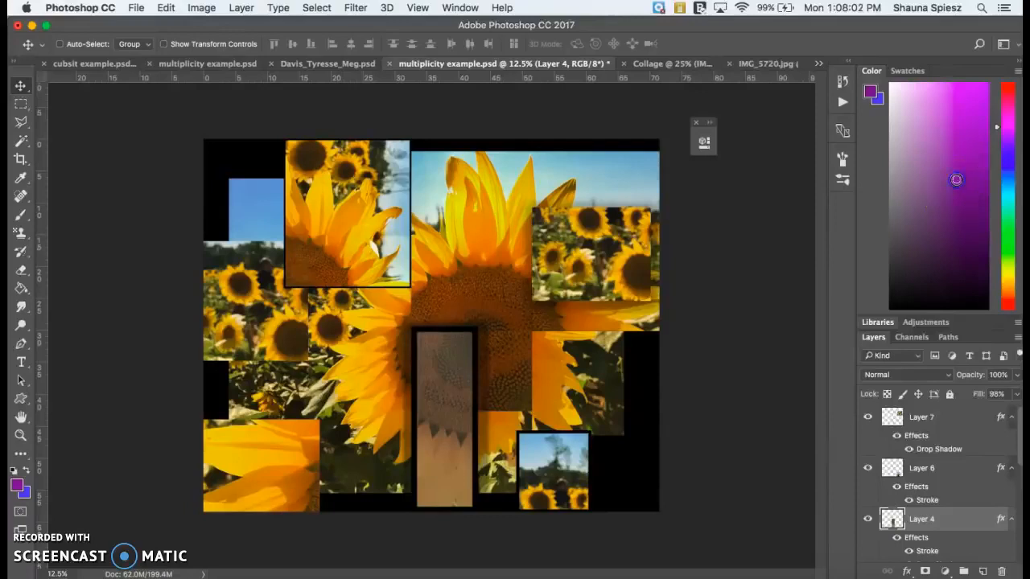
pyautogui.click(21, 214)
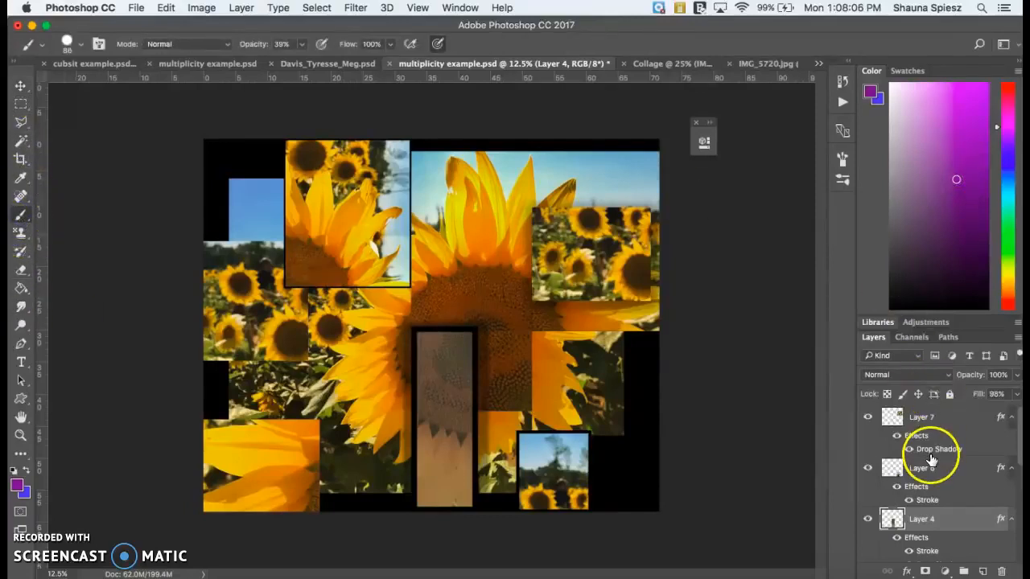
pyautogui.click(950, 415)
pyautogui.click(981, 571)
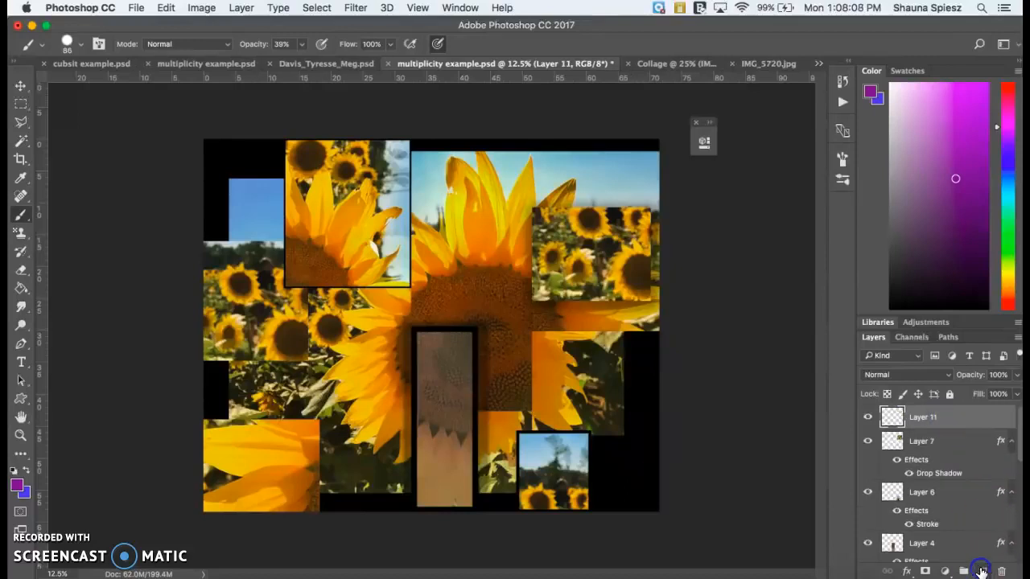
pyautogui.moveTo(467, 245)
pyautogui.mouseDown()
pyautogui.moveTo(487, 209)
pyautogui.moveTo(483, 234)
pyautogui.moveTo(470, 230)
pyautogui.moveTo(477, 188)
pyautogui.mouseUp()
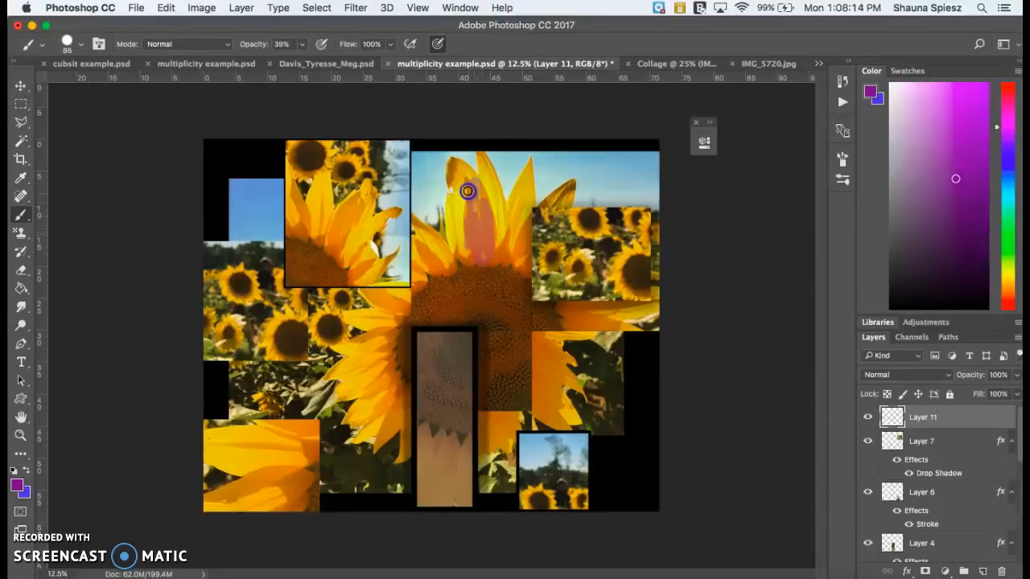